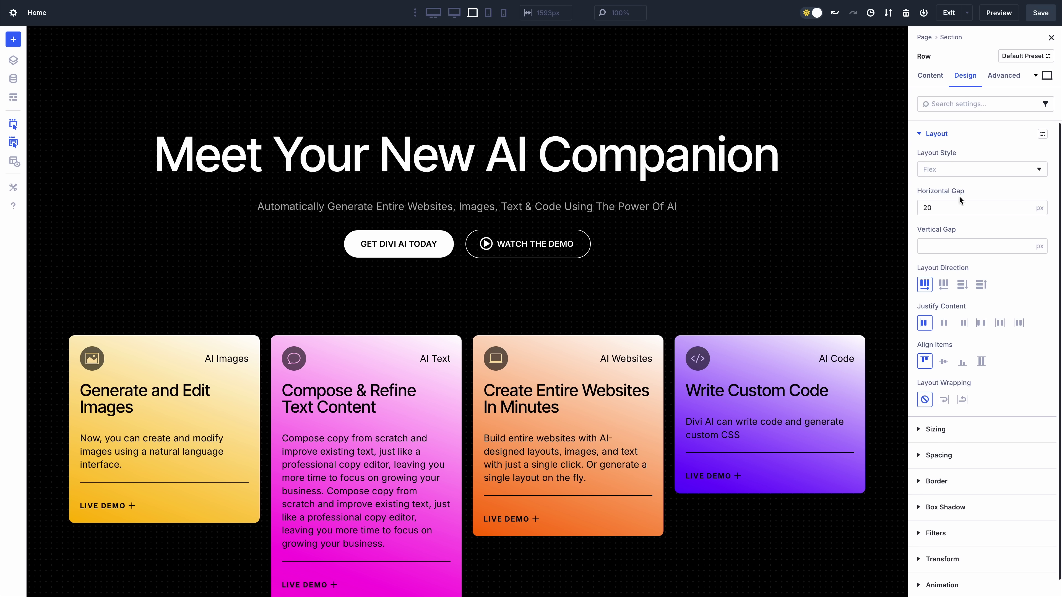
- Set the row's Align Items to Stretch, keep Row direction, and widen Horizontal Gap to 56 px
click(946, 362)
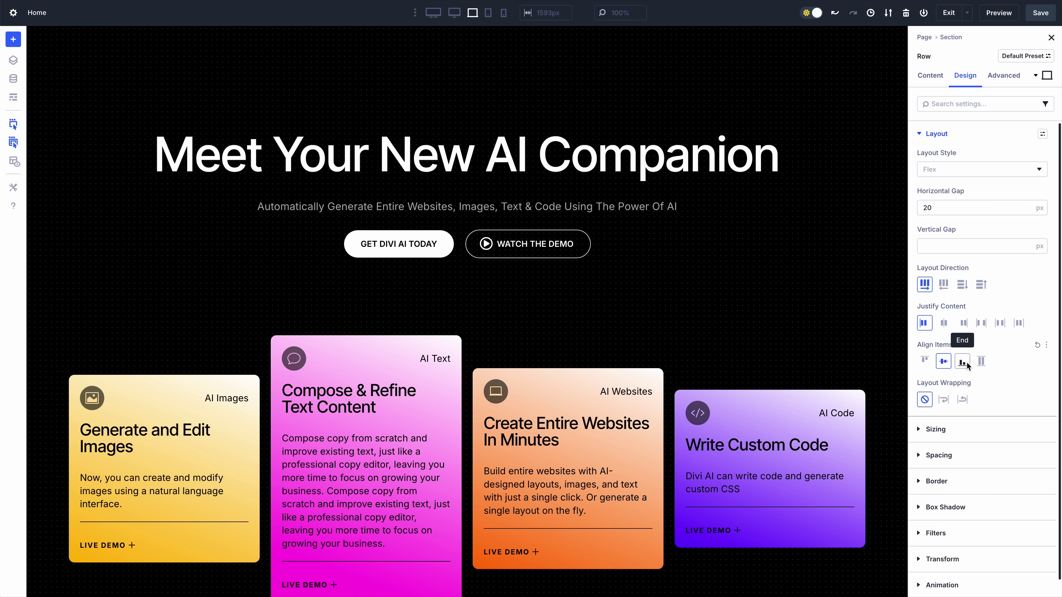
click(963, 362)
click(981, 362)
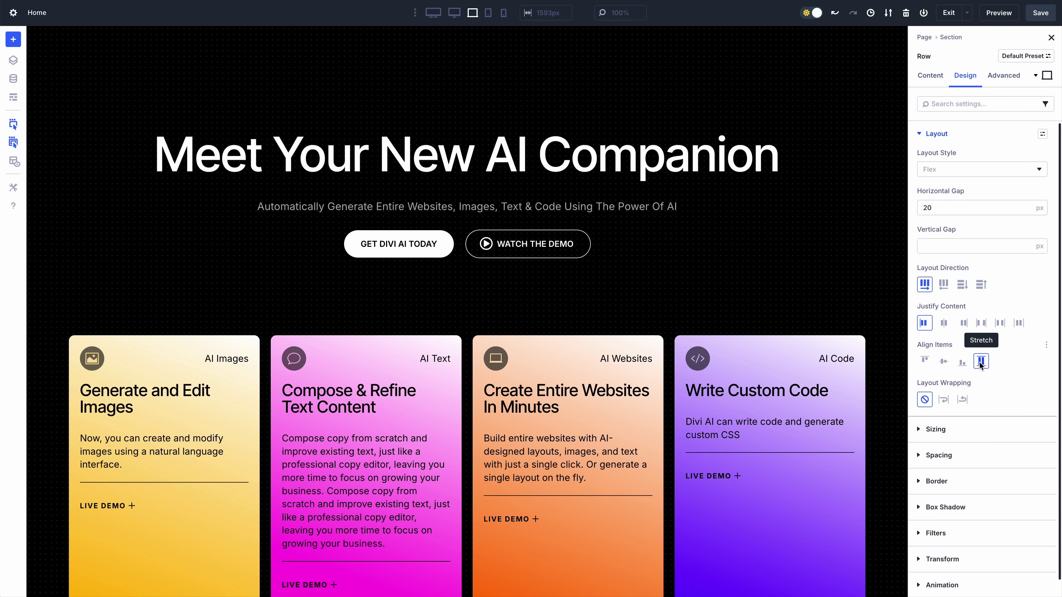
click(944, 288)
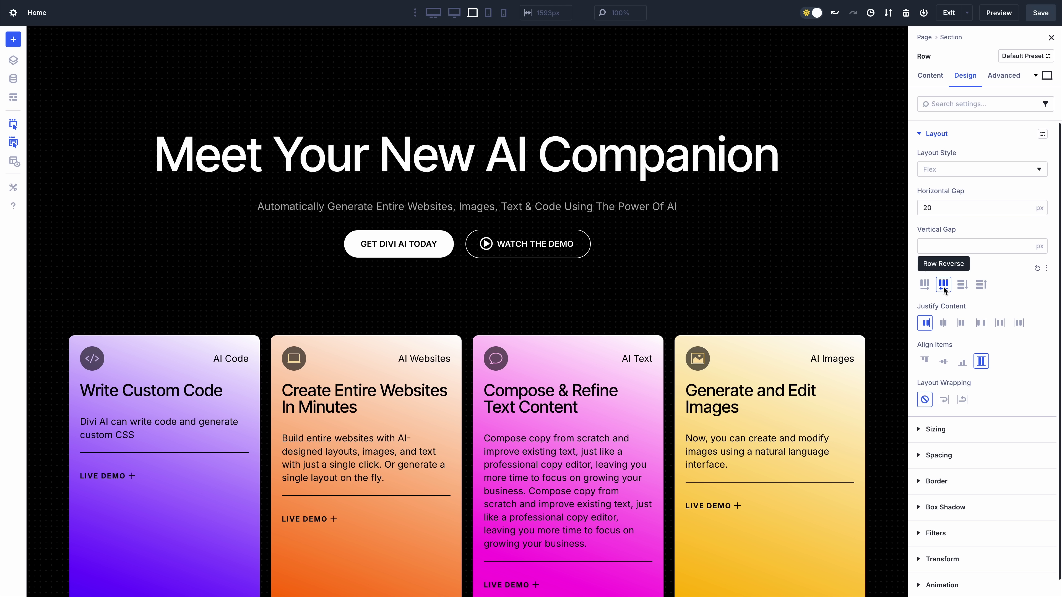
click(923, 286)
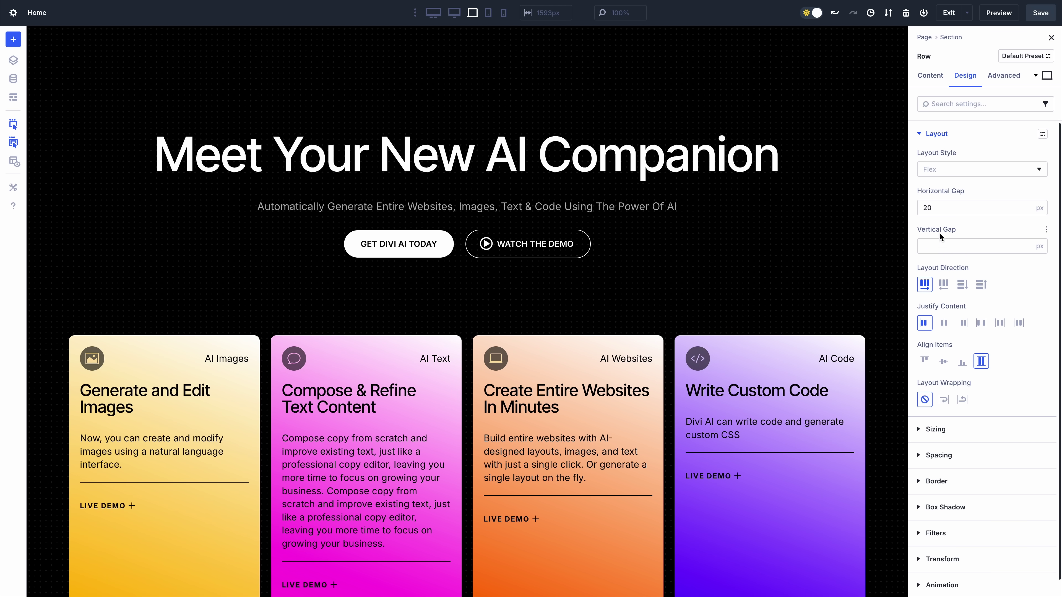
drag(940, 224, 958, 224)
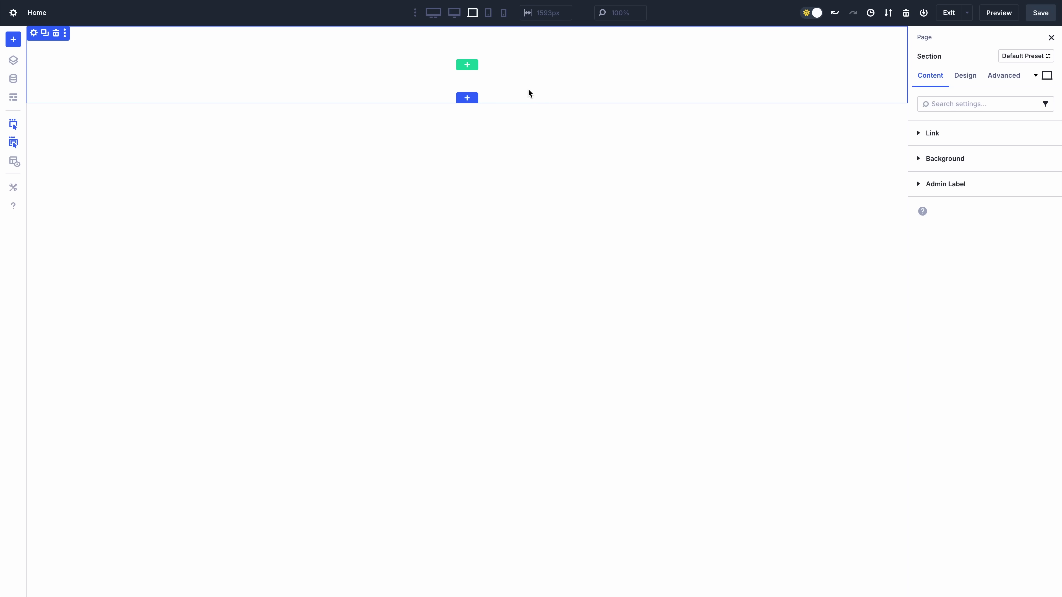
- Bring up the Insert Row choices for the empty section, then start duplicating the hexagon column
click(468, 65)
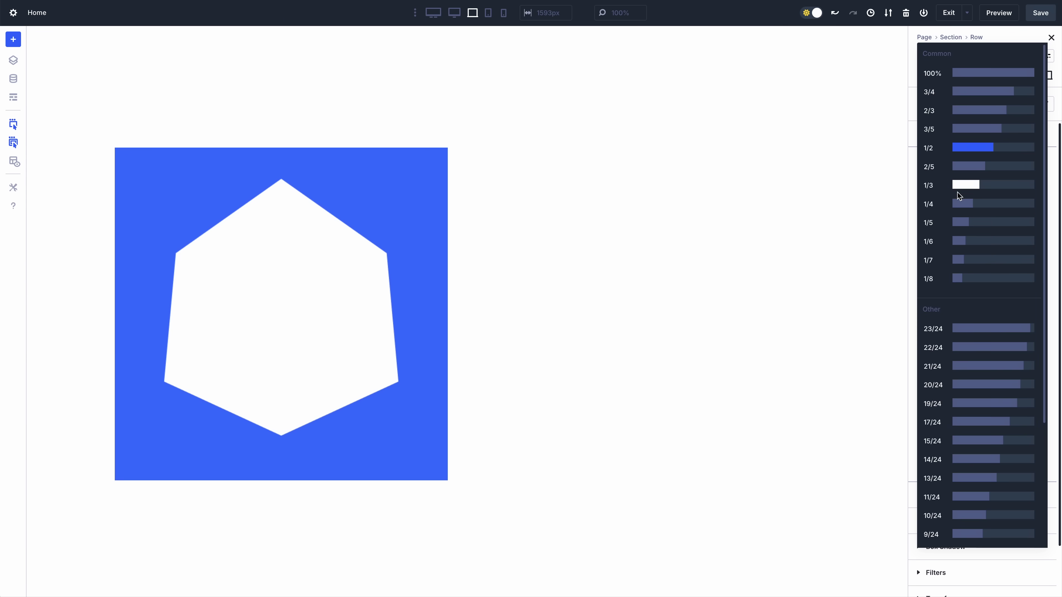
scroll(957, 193, down, 4)
click(972, 203)
click(920, 52)
- Duplicate the hexagon column until the row holds eight columns
click(939, 138)
click(938, 137)
click(938, 137)
click(938, 138)
click(938, 137)
click(938, 138)
click(939, 137)
click(965, 76)
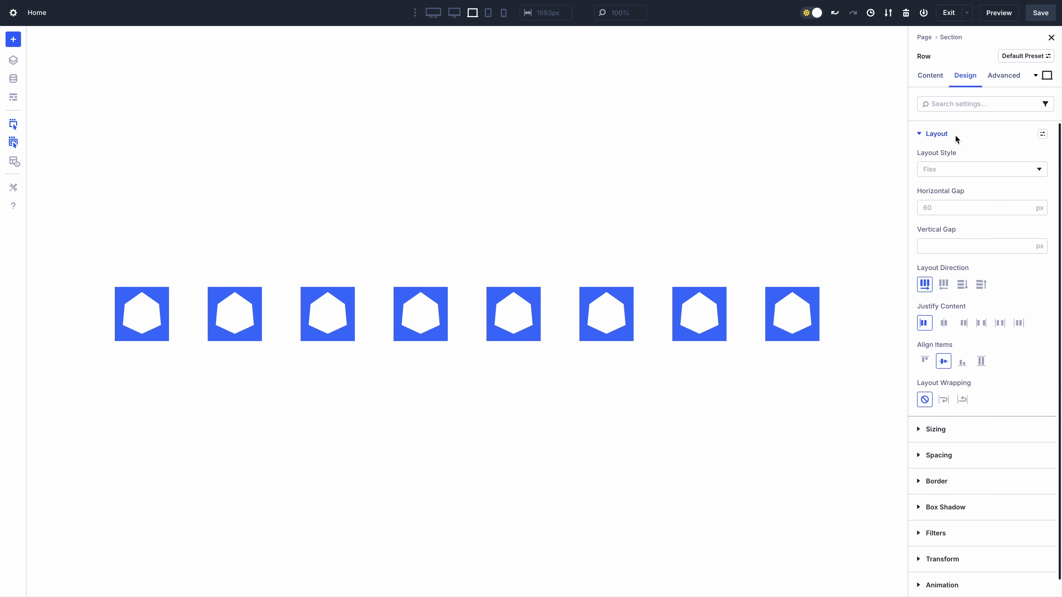
- Set Layout Wrapping to Wrap, both gaps to 0, and Justify Content to Center
click(944, 399)
text(0)
click(954, 209)
text(0)
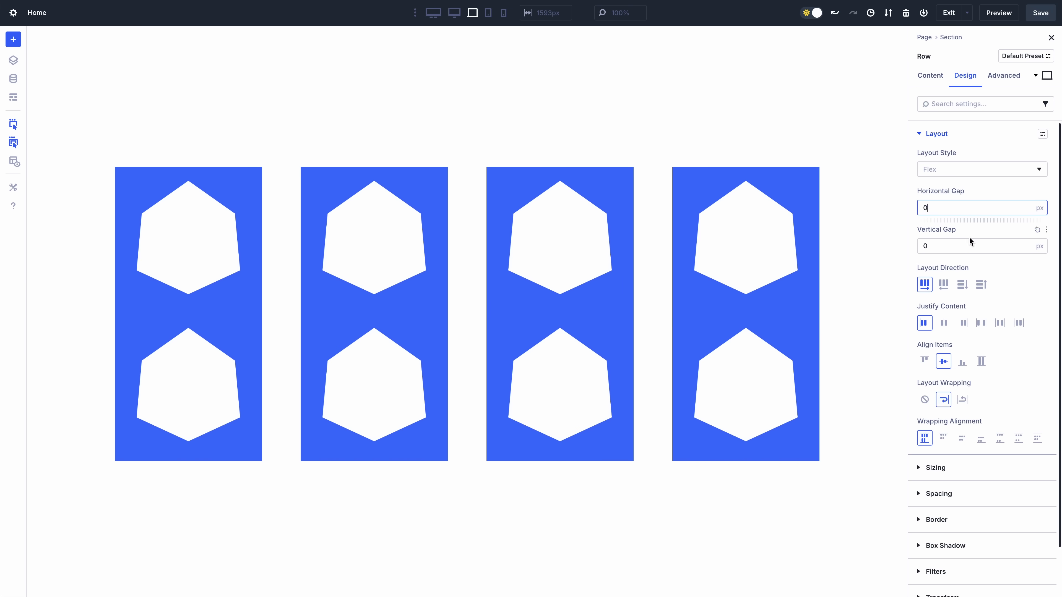
click(945, 324)
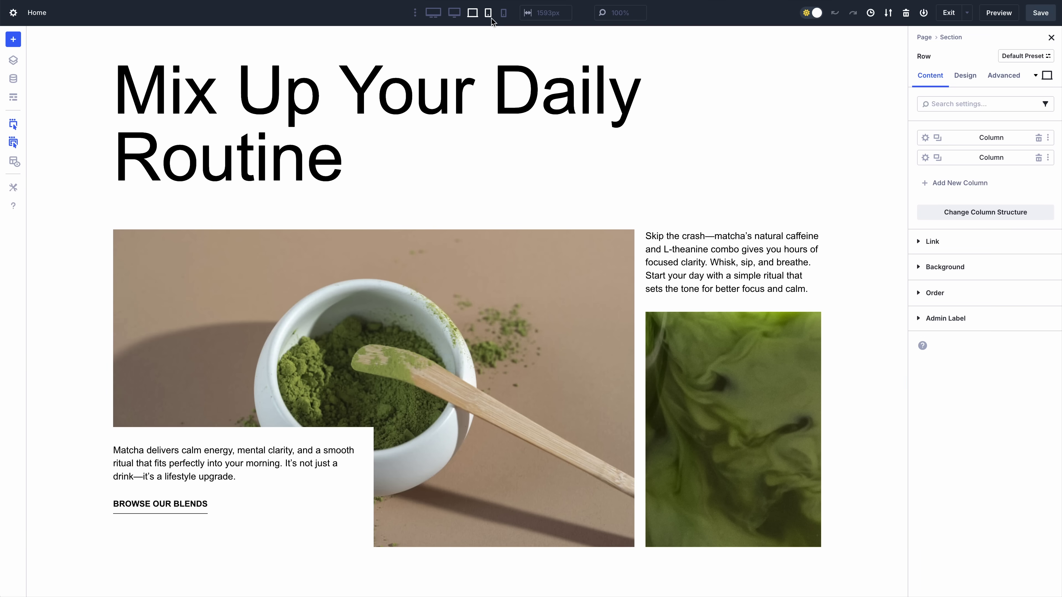
- Give the matcha row an equal two-column structure on tablet and a new structure on phone
click(491, 18)
click(936, 210)
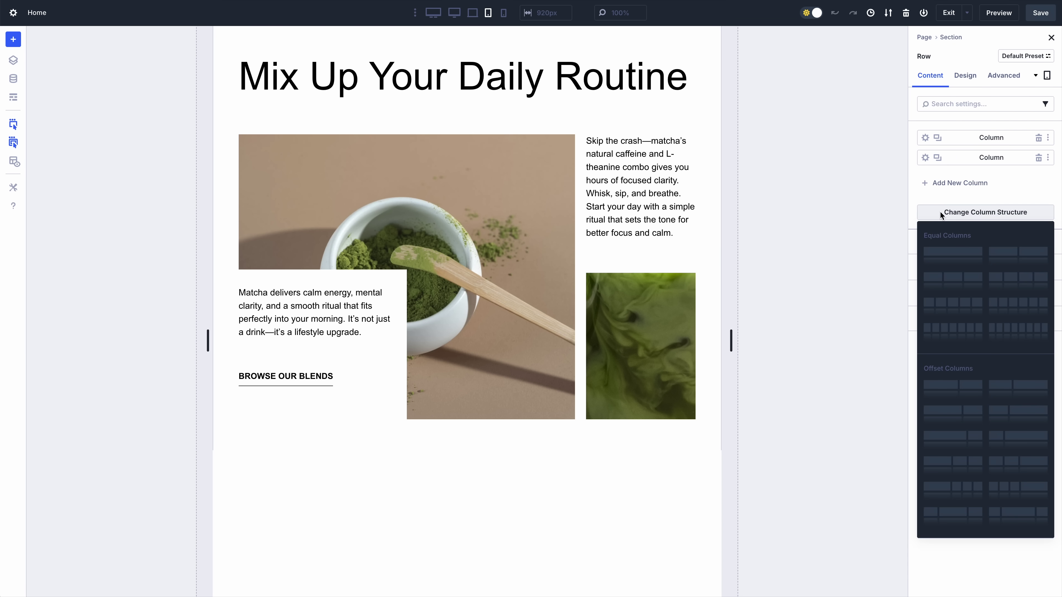
click(1009, 252)
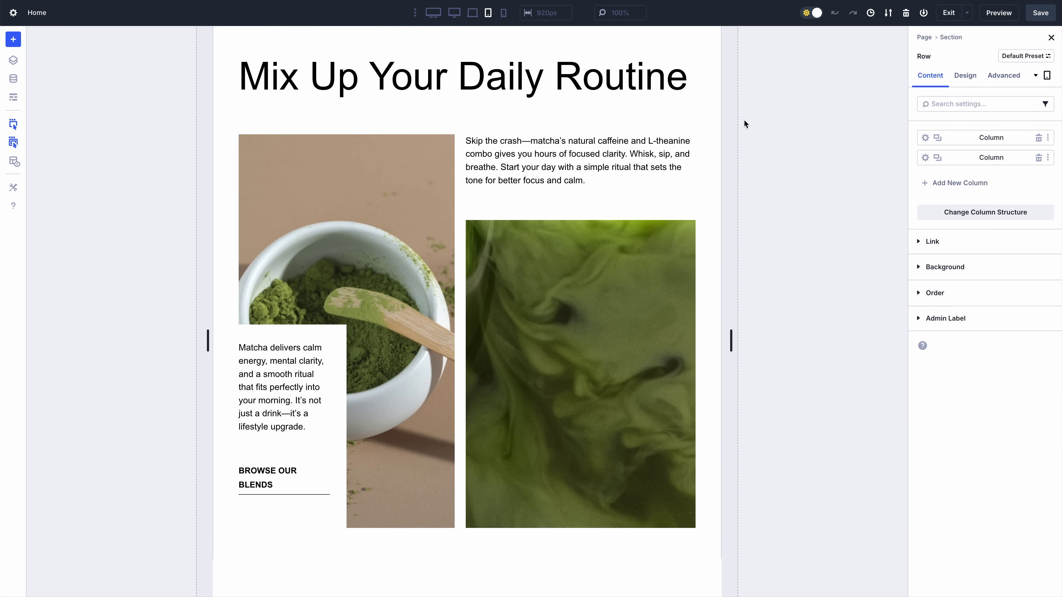
click(504, 14)
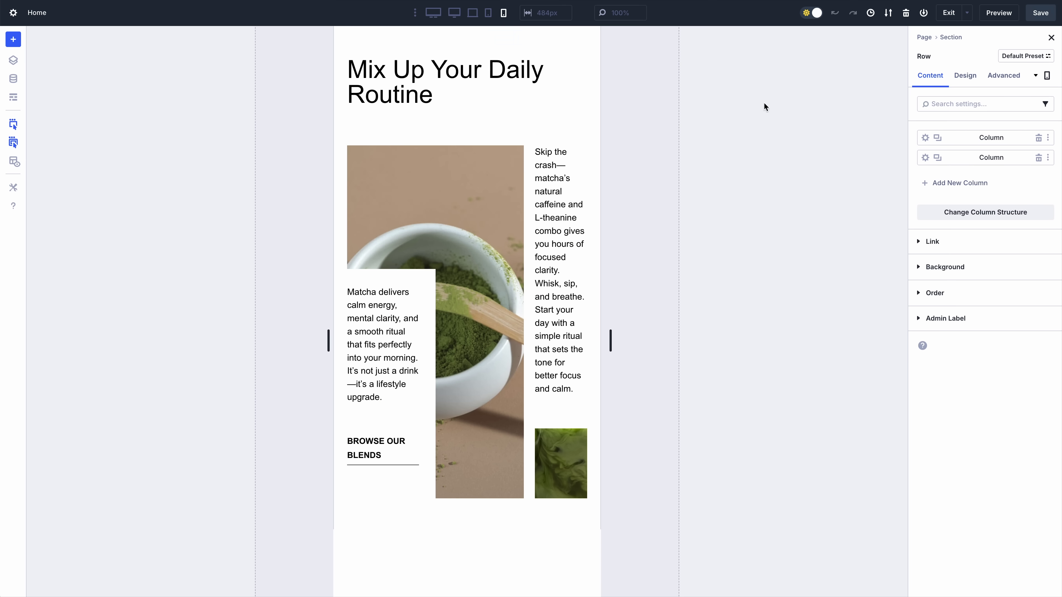
click(966, 211)
click(951, 252)
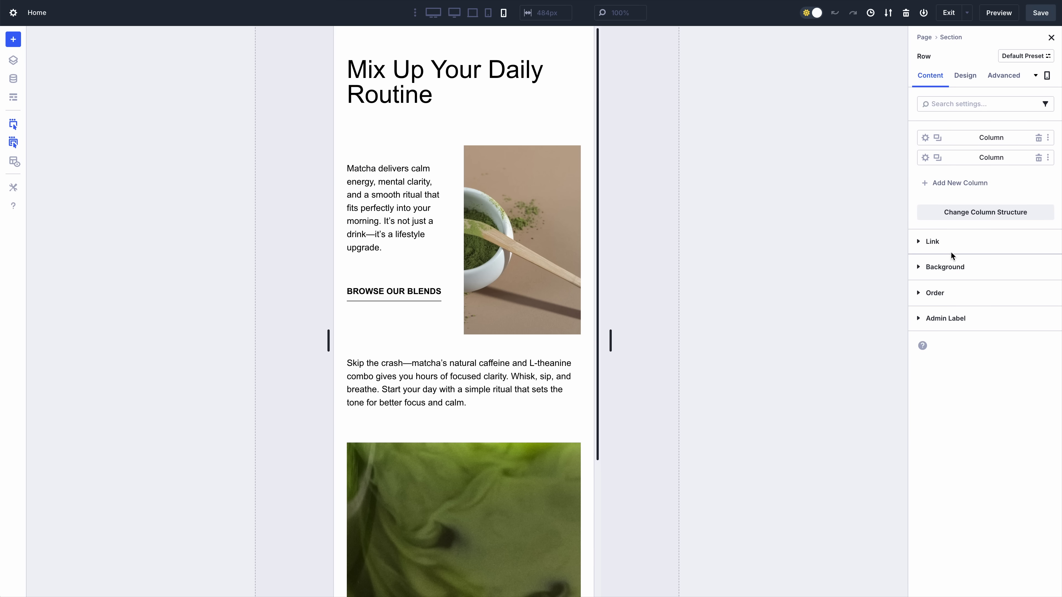
- On phone, set the column's Layout Direction to Row Reverse with a 32 px horizontal gap
click(925, 158)
click(964, 76)
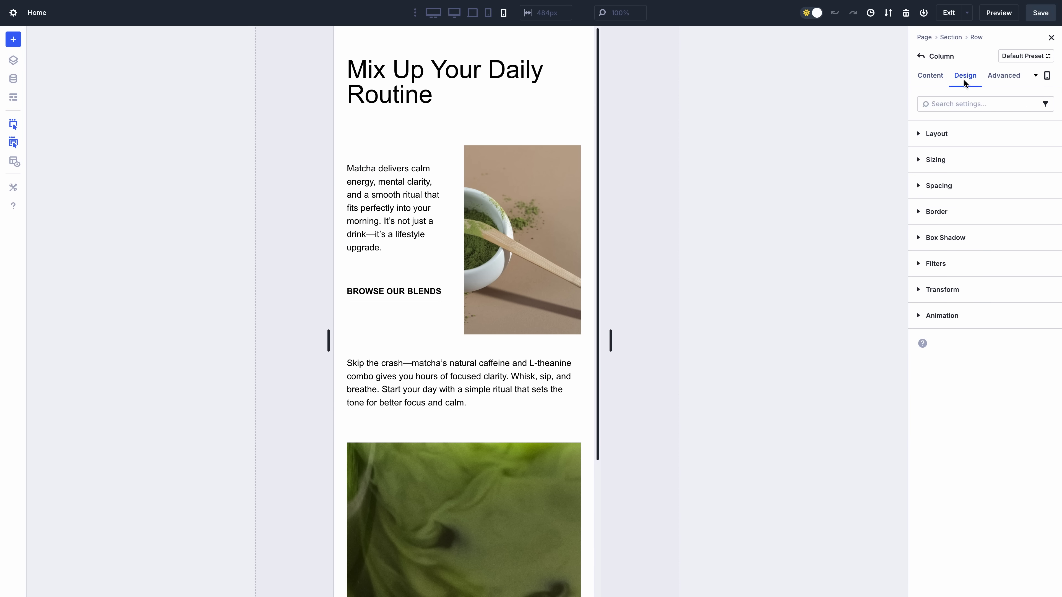
click(954, 135)
click(925, 285)
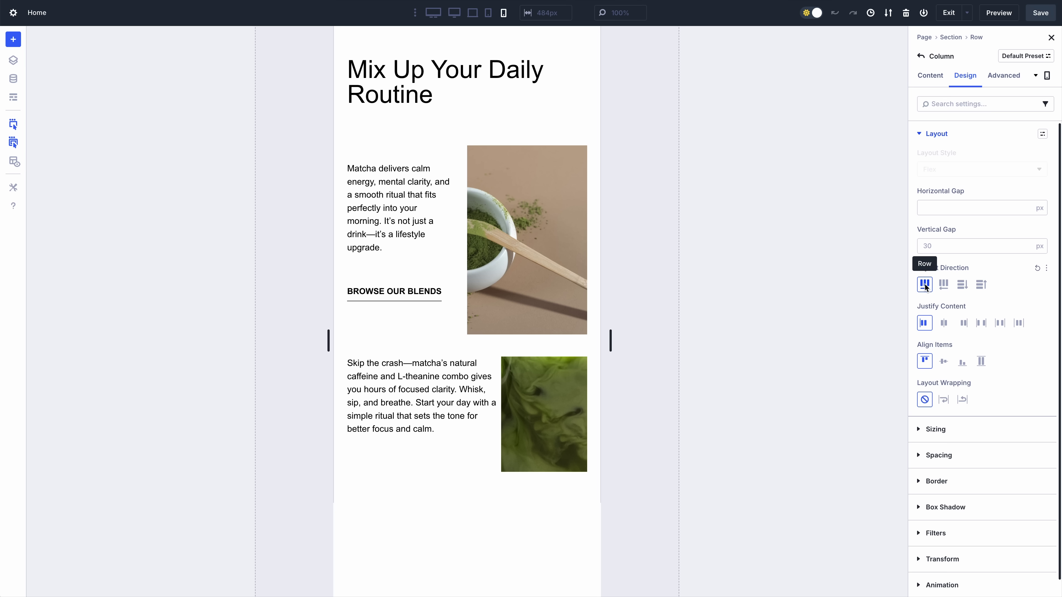
click(944, 284)
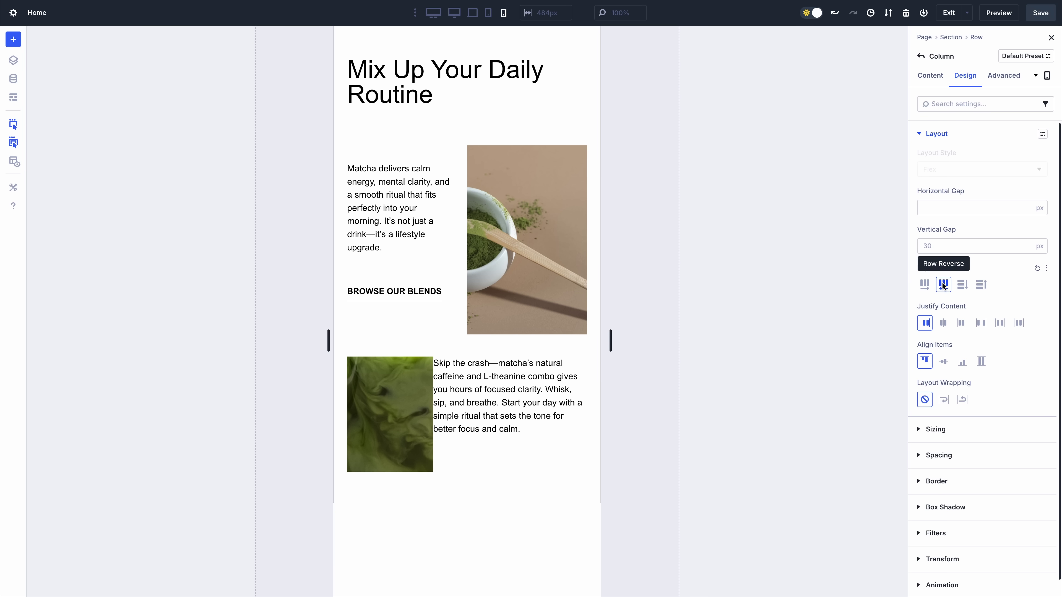
drag(946, 219, 957, 221)
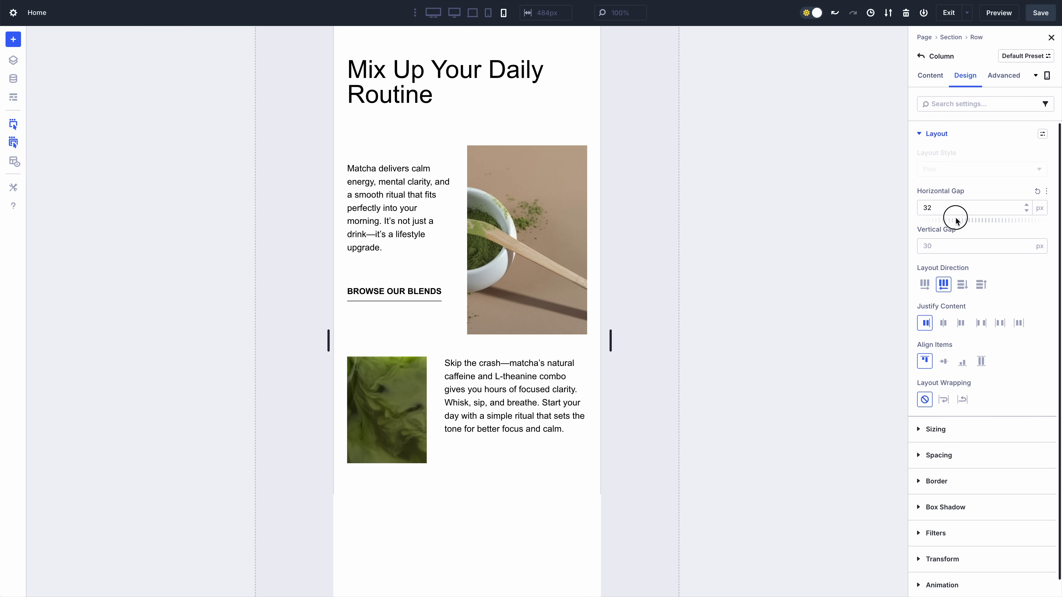
click(490, 12)
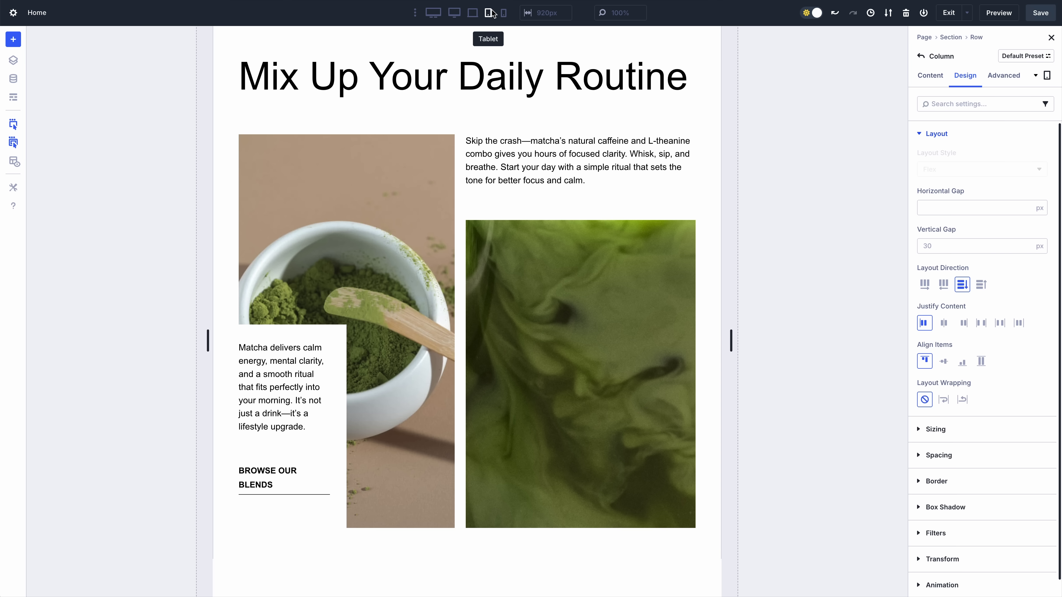
click(474, 13)
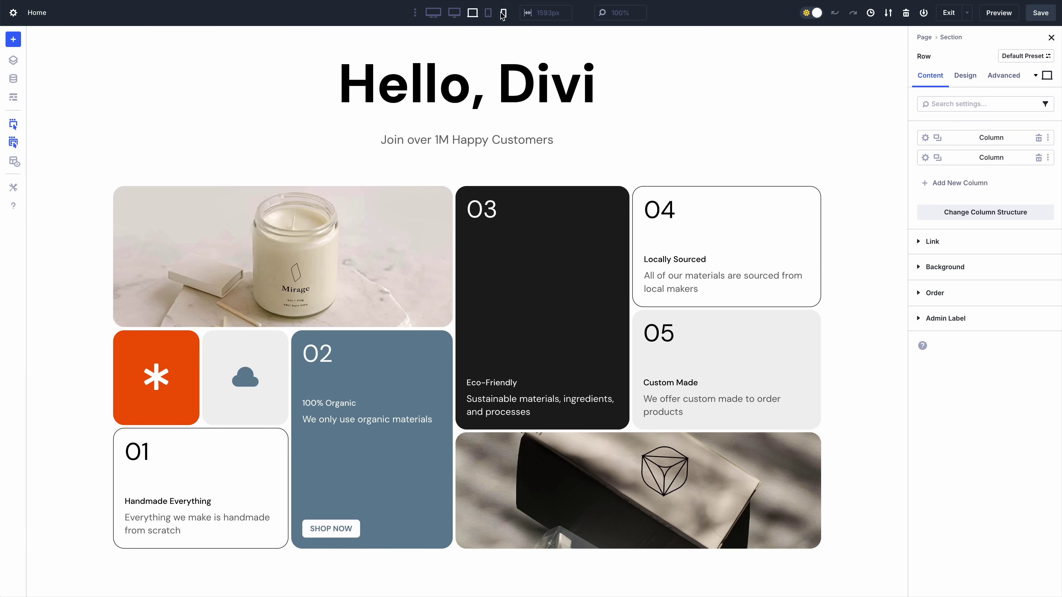
- On phone, make the row single-column and set card 01's nested row Display Order to -1
click(503, 14)
click(978, 214)
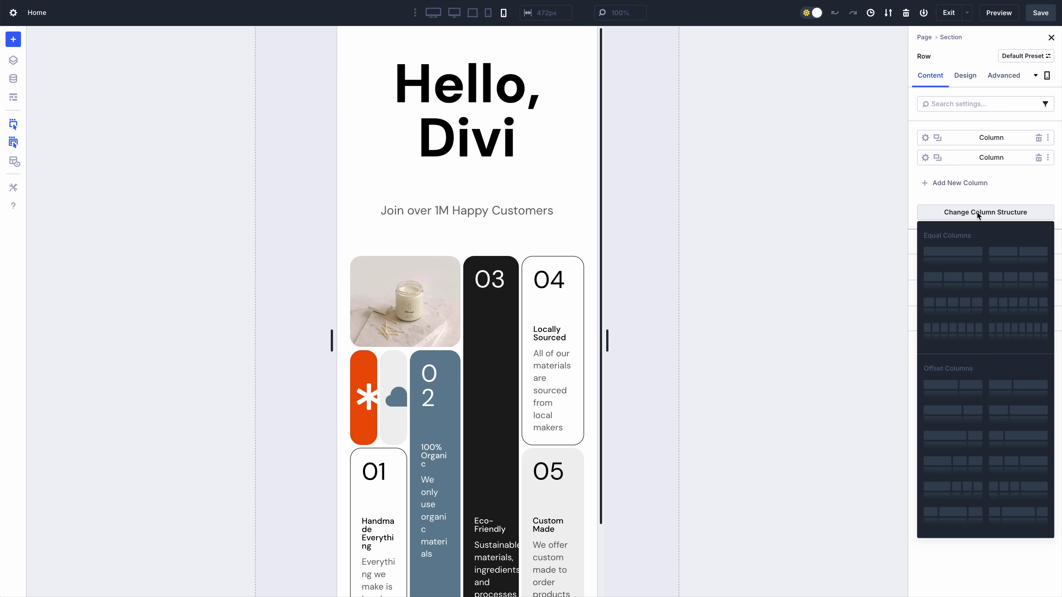
click(953, 251)
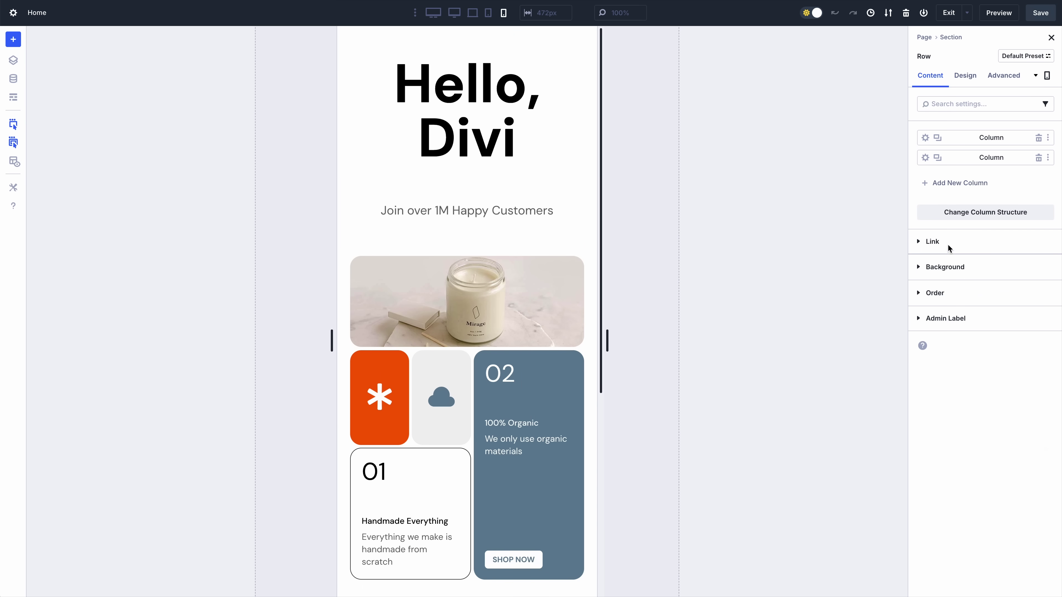
click(358, 456)
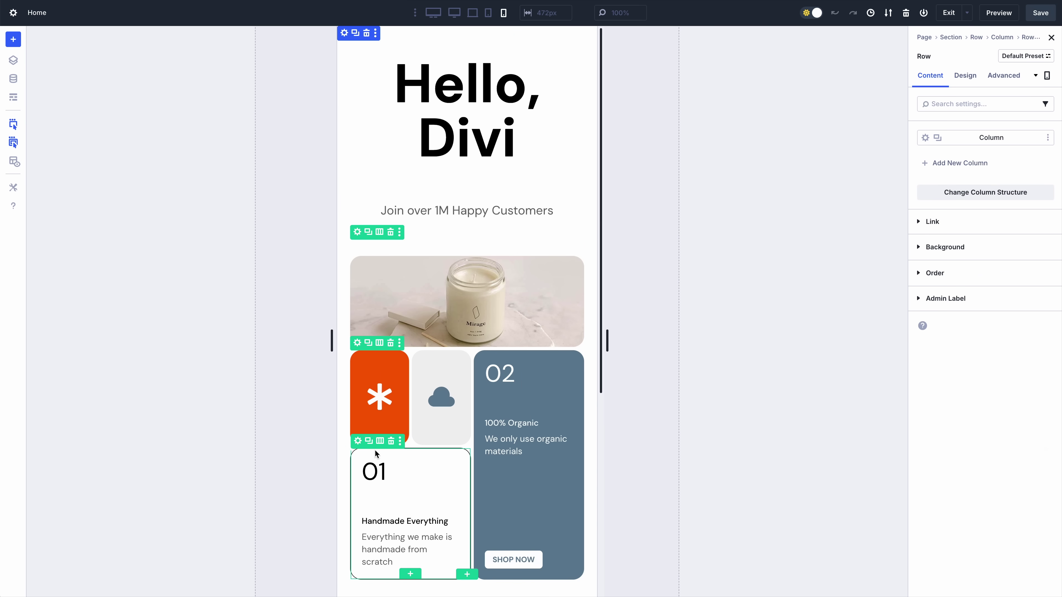
click(936, 275)
click(1032, 312)
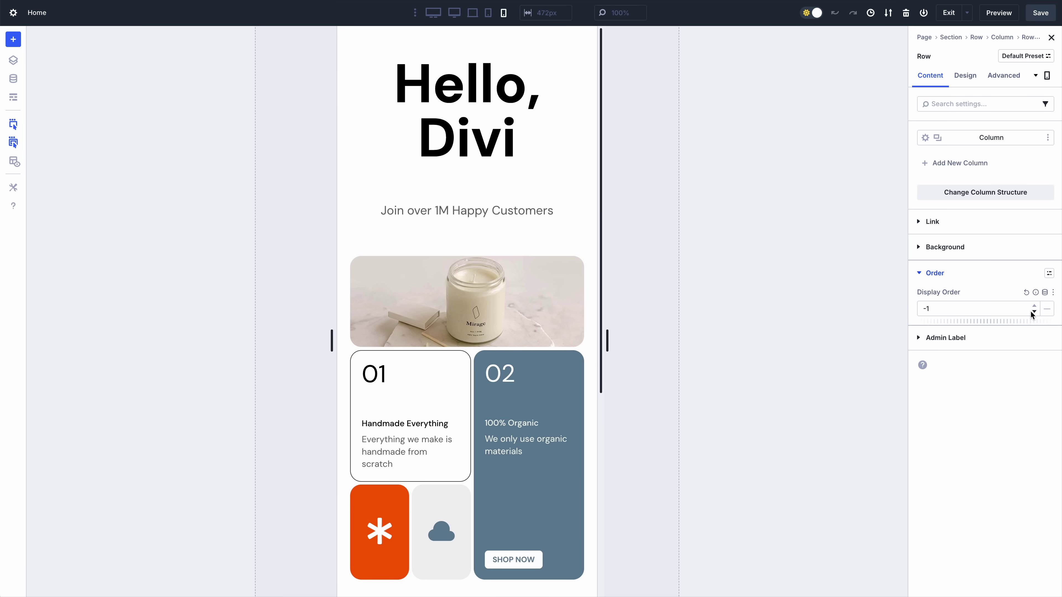
- Set the candle image module's Display Order to 1, then compare desktop and phone previews
click(552, 299)
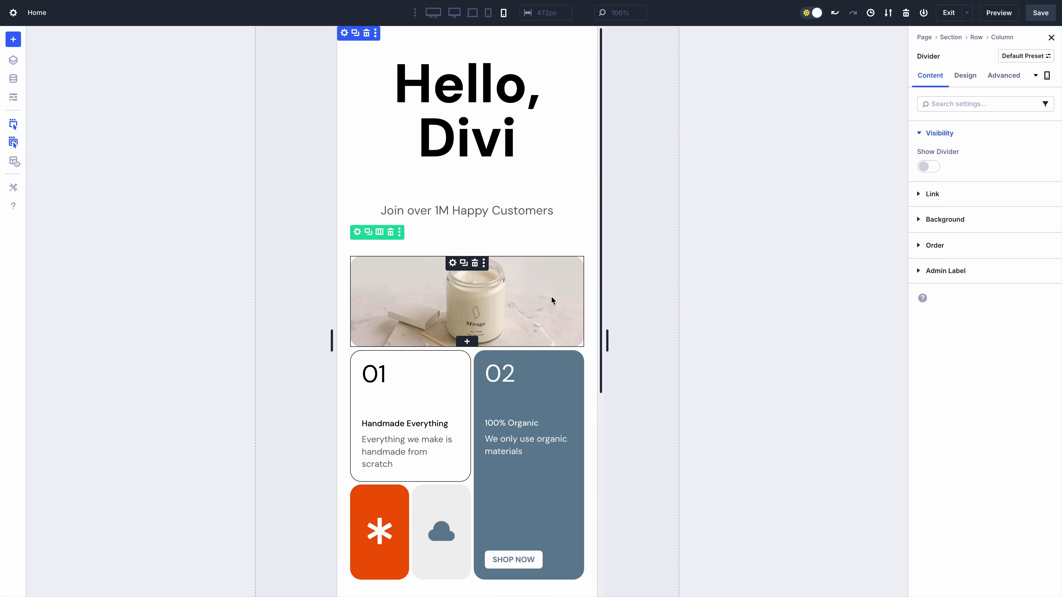
click(949, 244)
click(1034, 242)
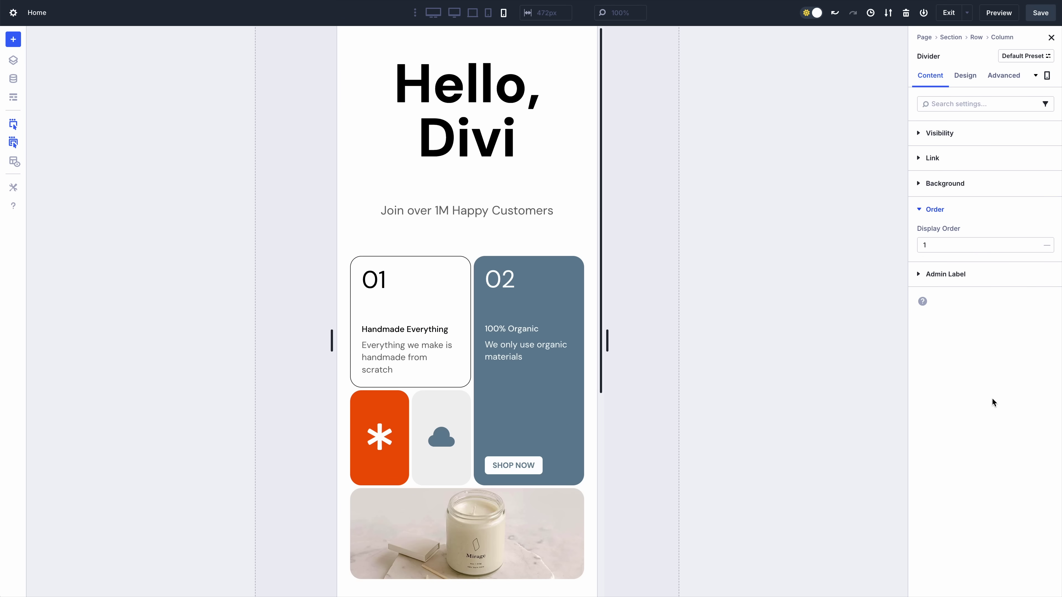
click(473, 15)
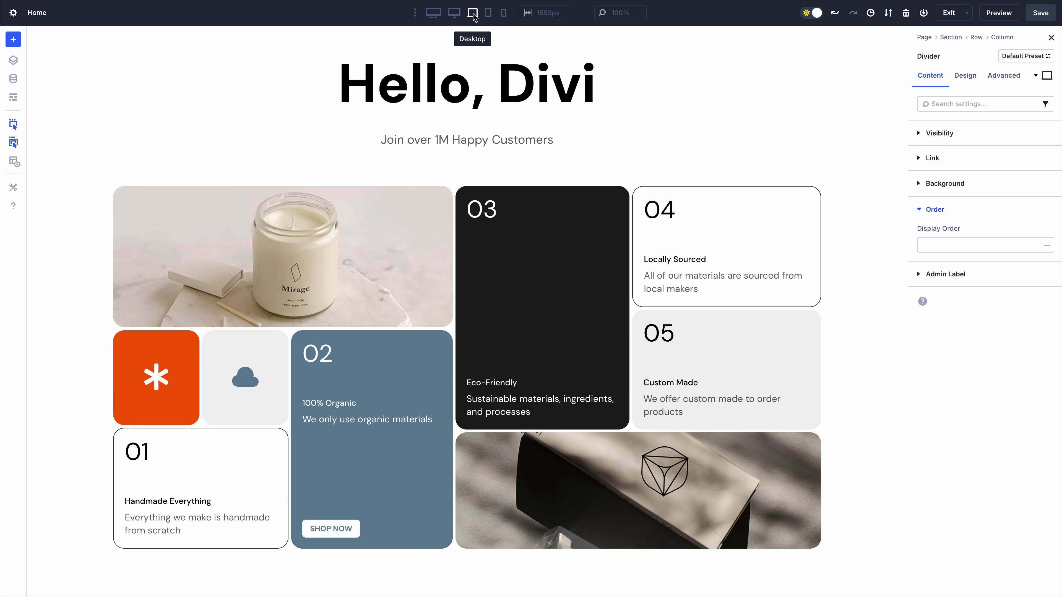
click(505, 13)
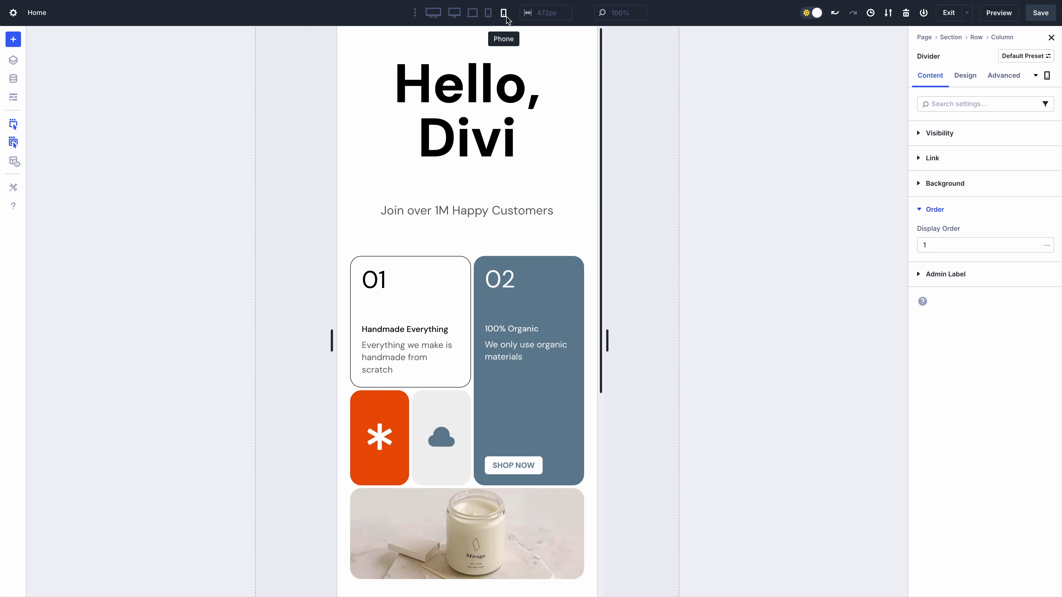
click(477, 20)
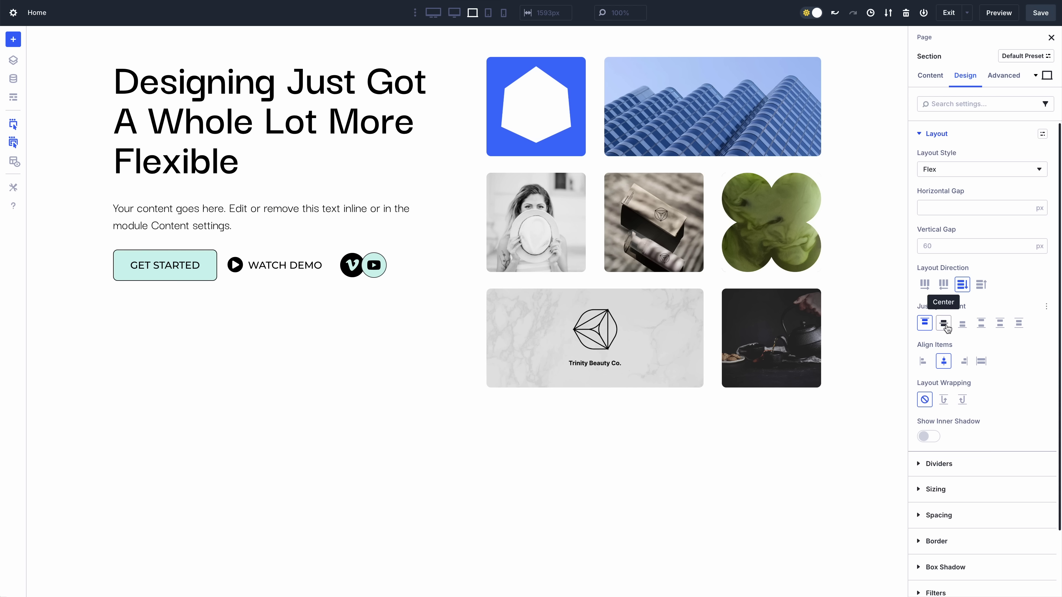
- Set the hero section's Justify Content to Center
click(946, 328)
click(962, 328)
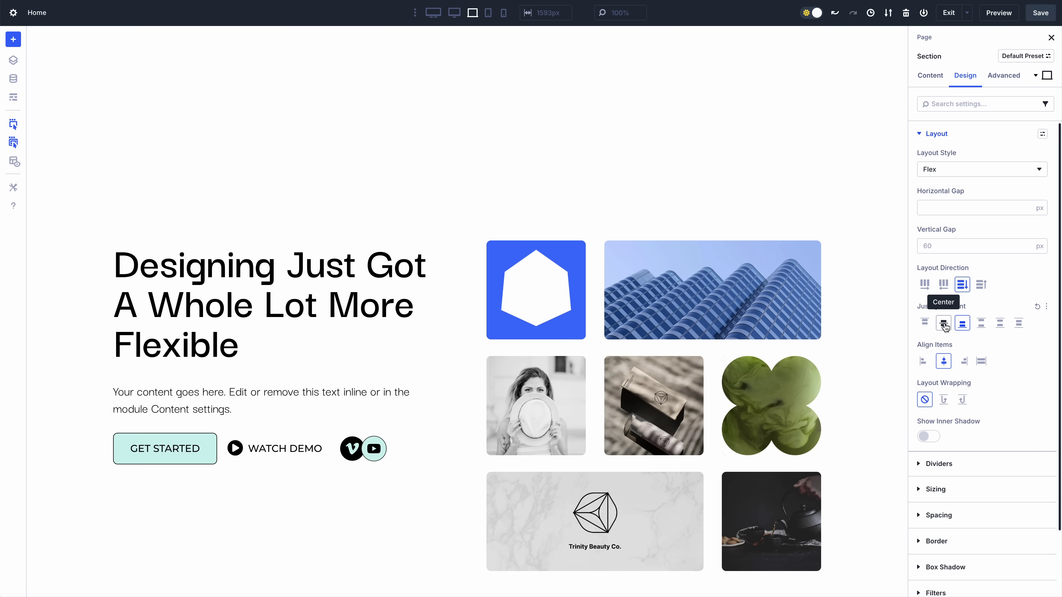
click(946, 328)
- Set the heading-and-images row's Align Items to Center
click(453, 105)
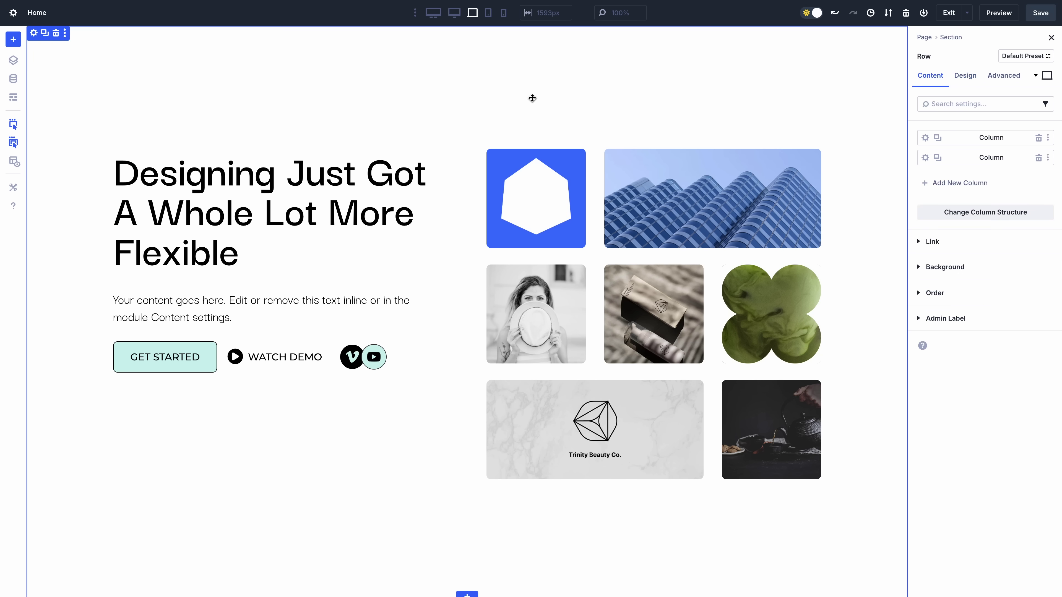
click(965, 75)
click(964, 135)
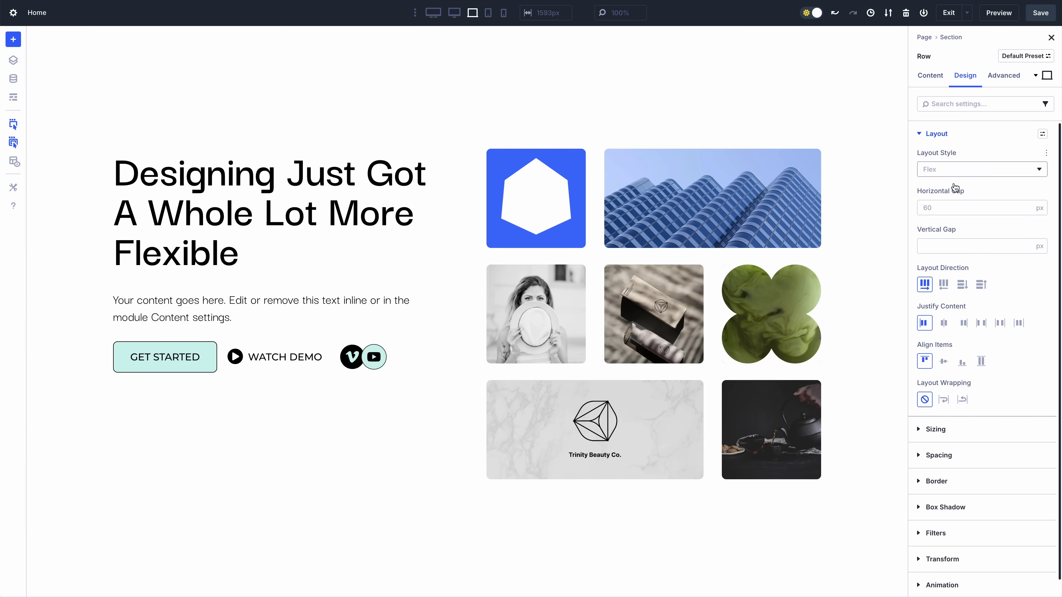
click(943, 360)
click(962, 362)
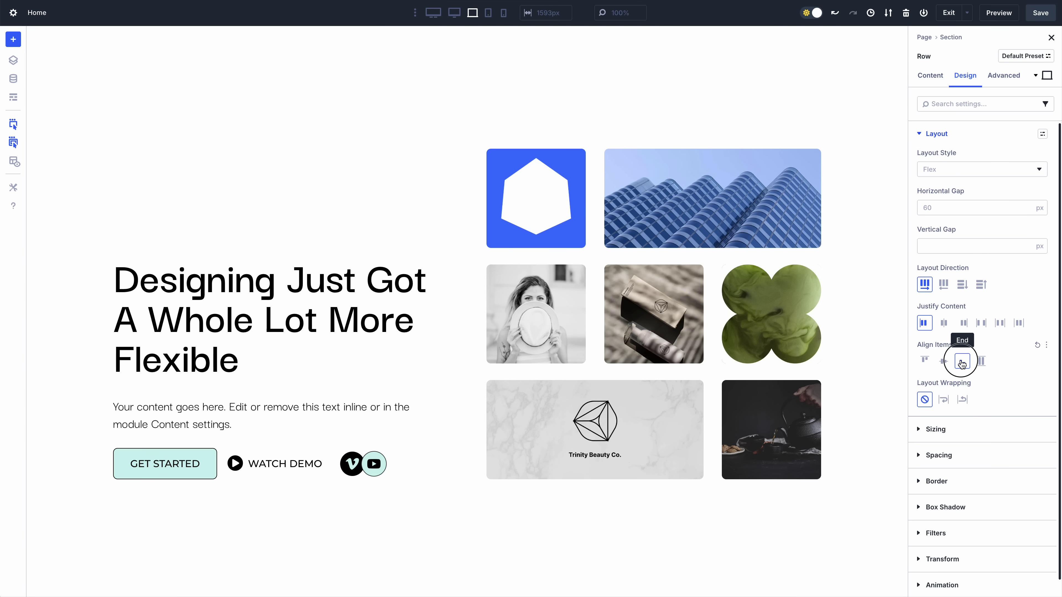
click(944, 362)
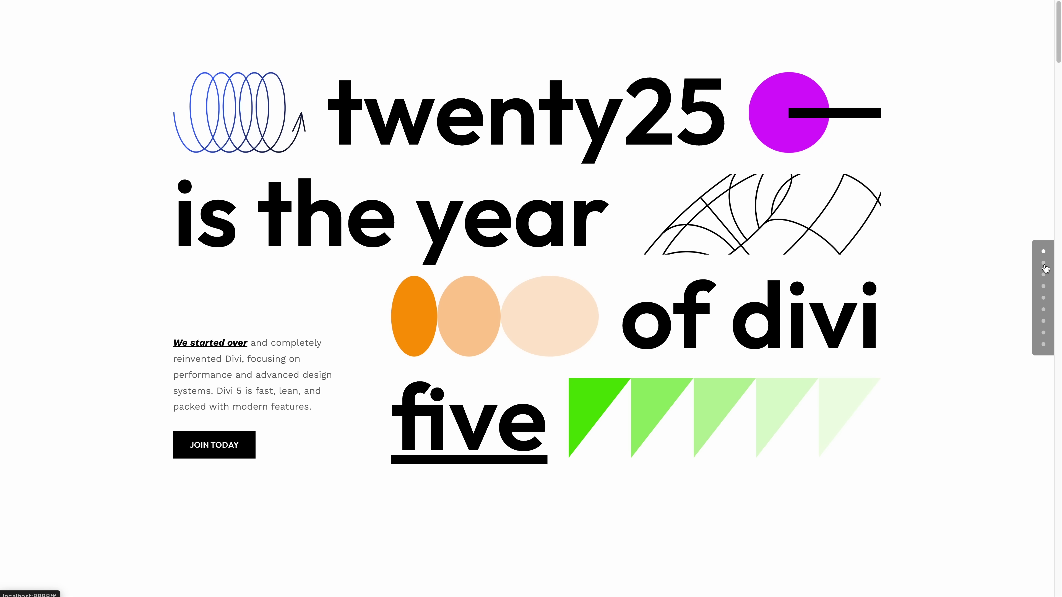
- Jump through the sections from FLEX FOR DIVI down to Help From a Real Person
click(1043, 264)
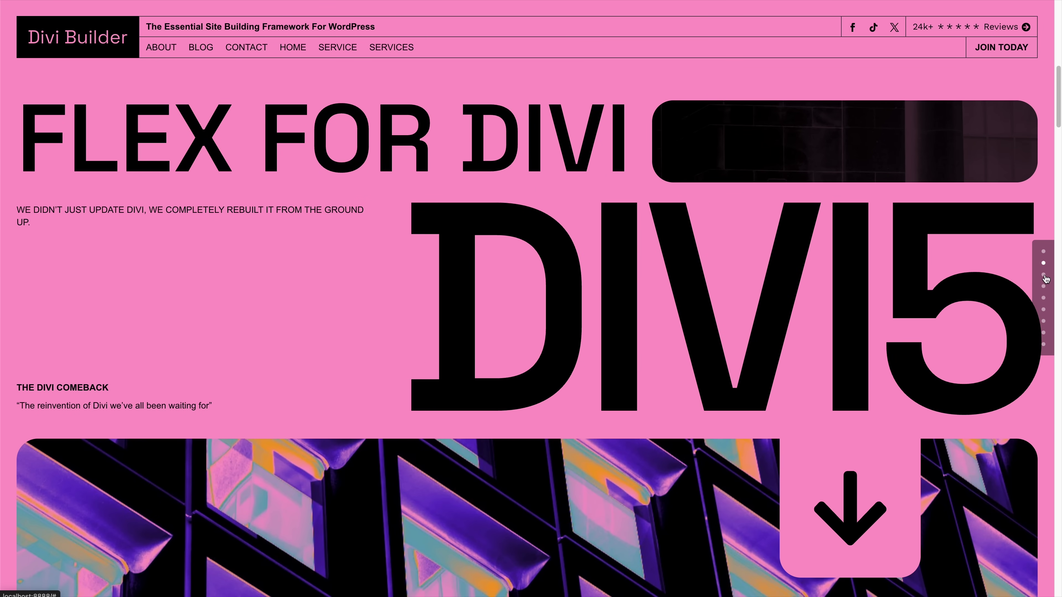
click(1044, 275)
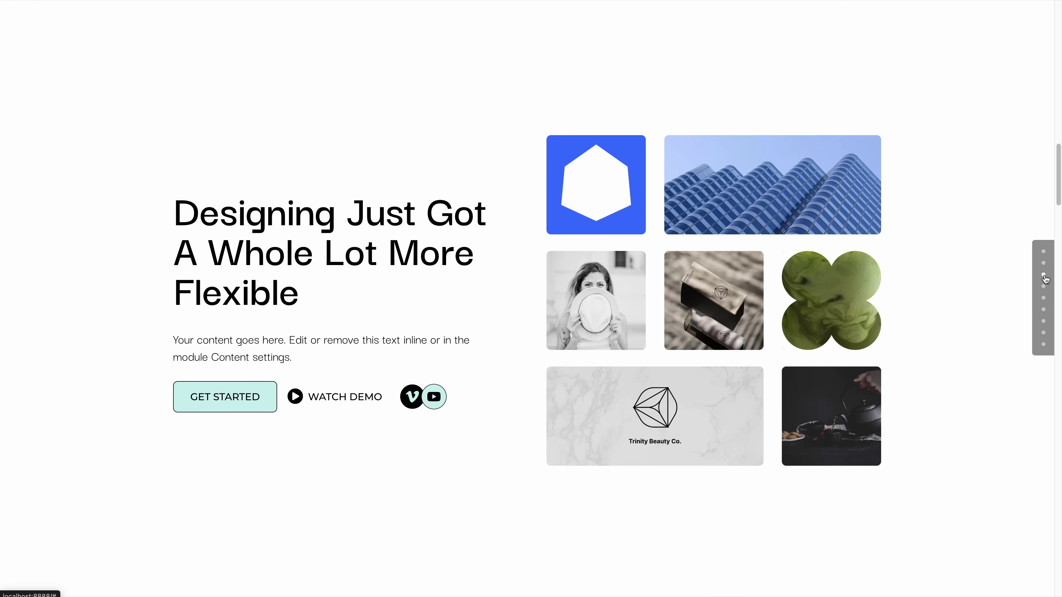
click(1044, 287)
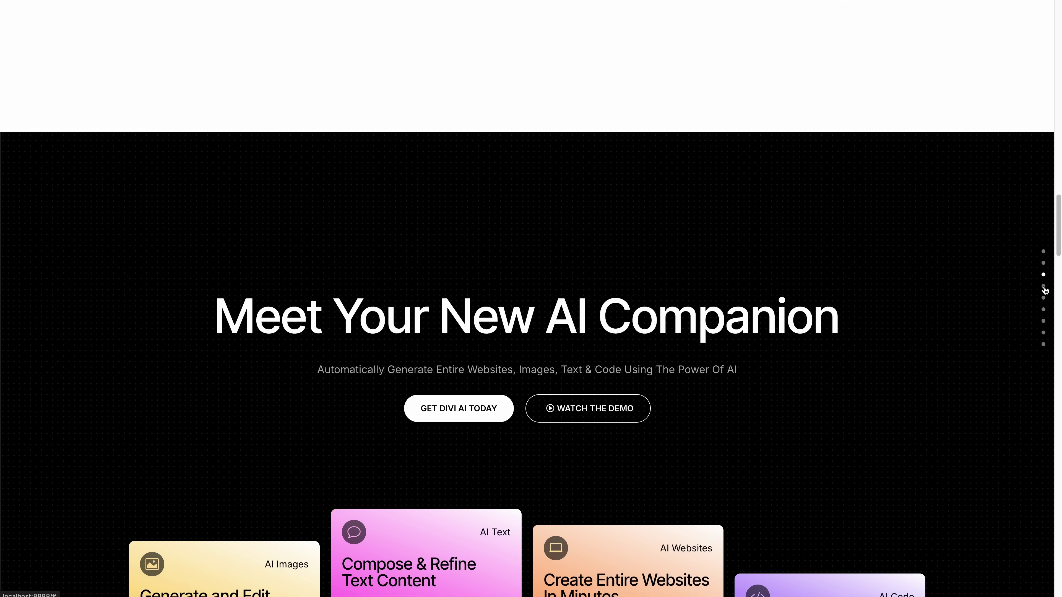
click(1044, 300)
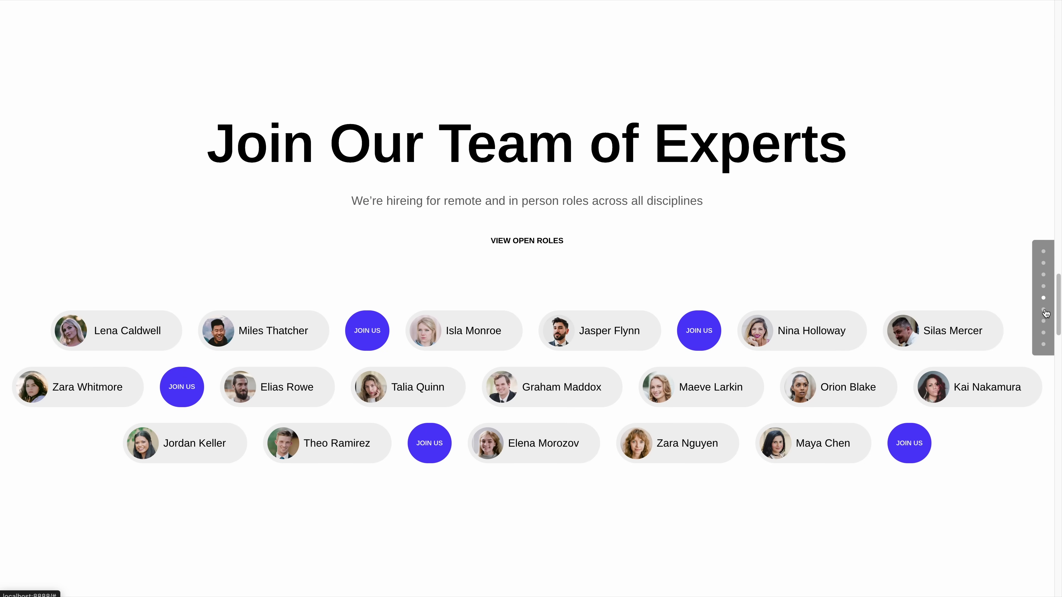
click(1044, 310)
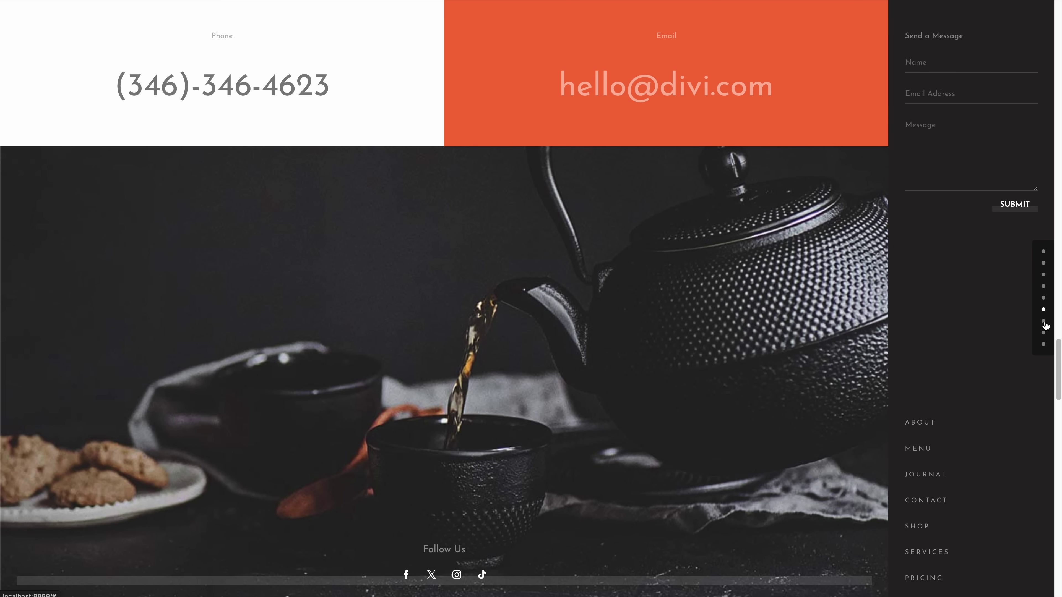
click(1045, 322)
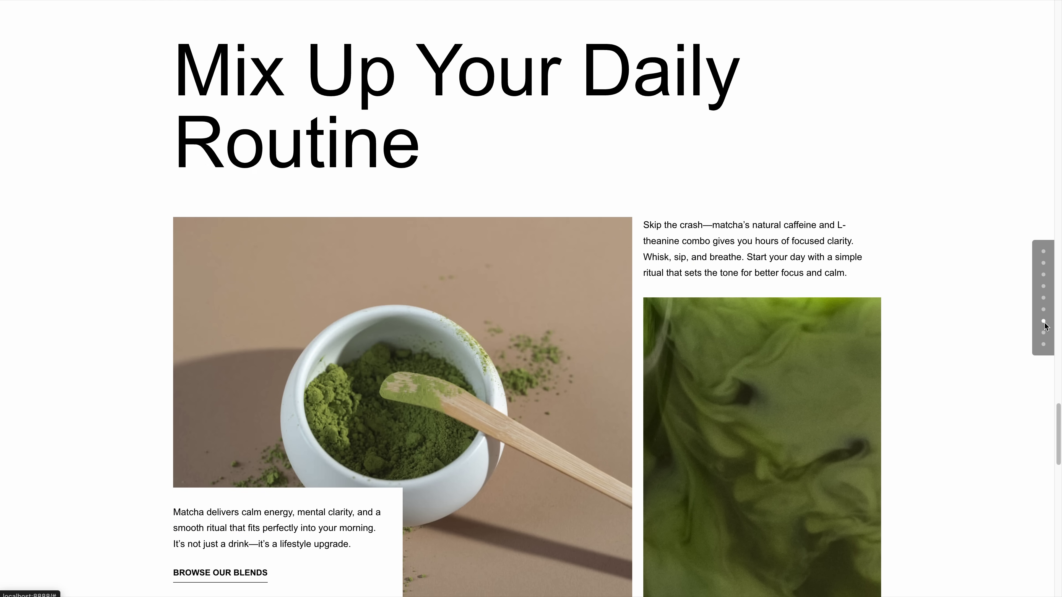
click(1044, 333)
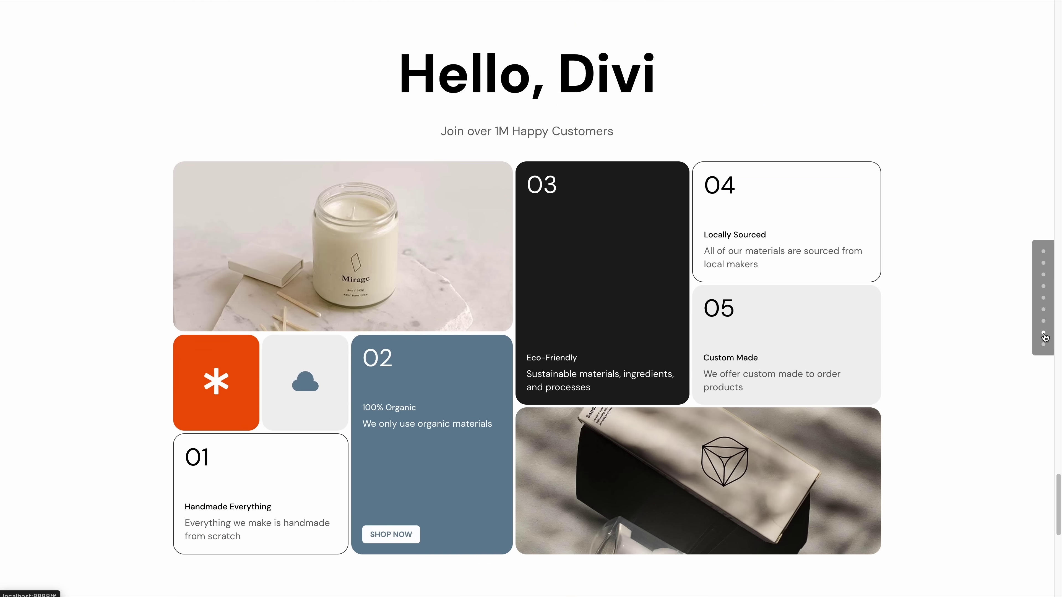
click(1044, 345)
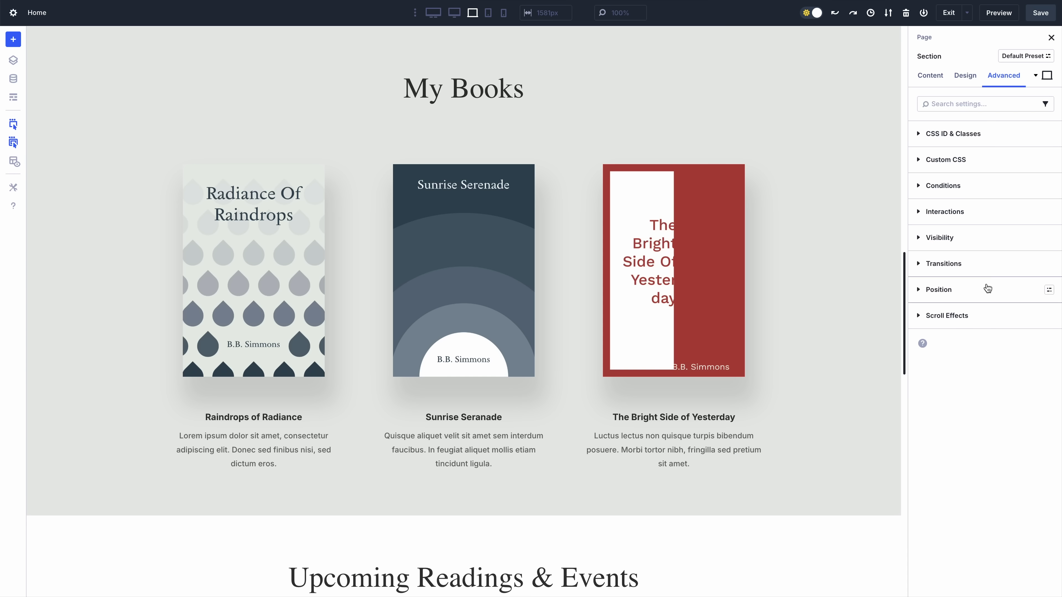
- Expand the section's Interactions and open the Show Popup interaction in Edit Interaction
click(980, 212)
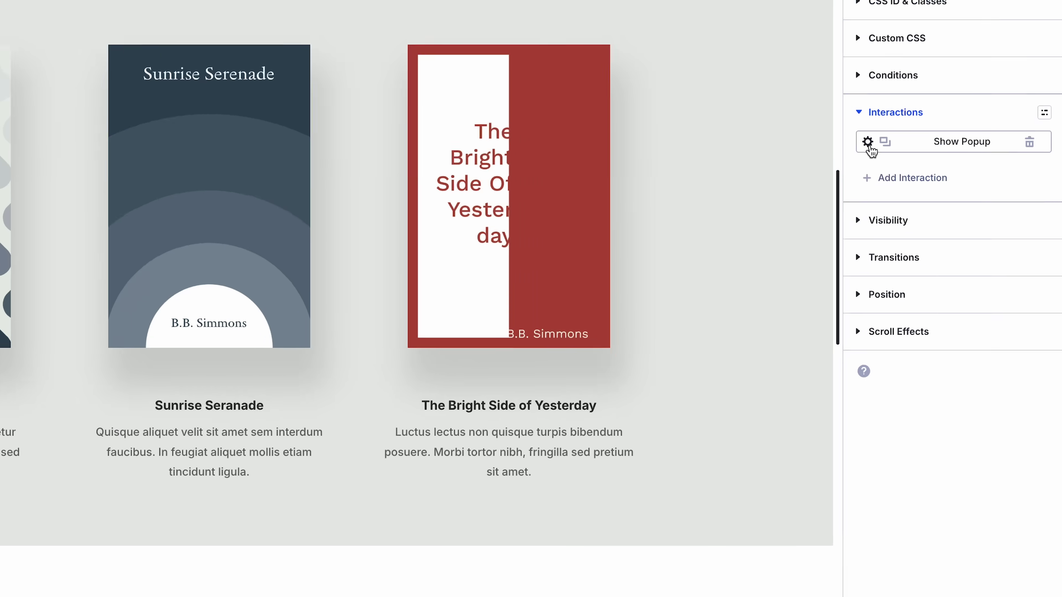
click(925, 232)
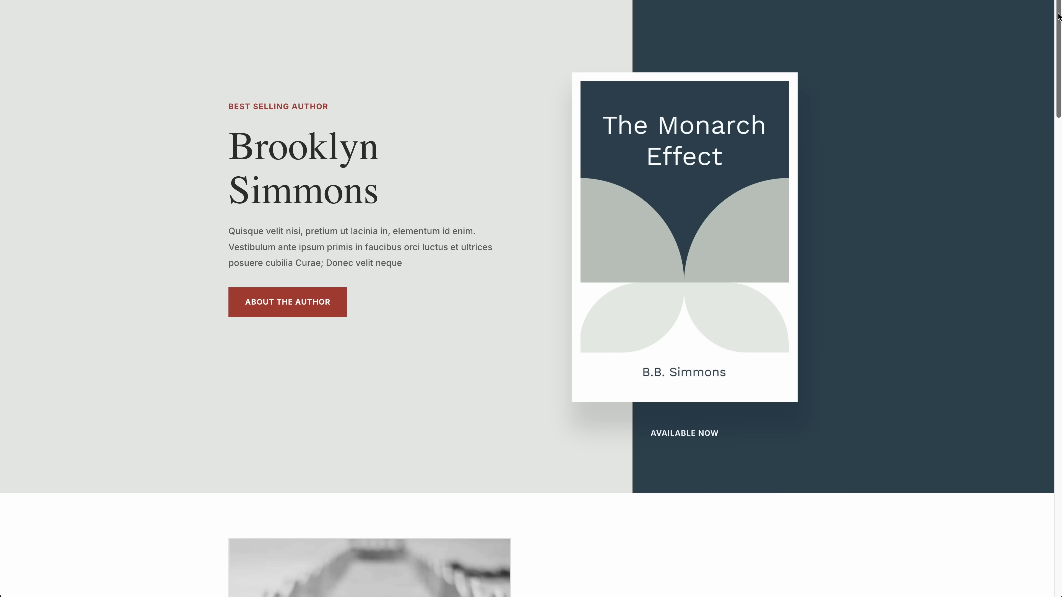
scroll(1052, 73, down, 6)
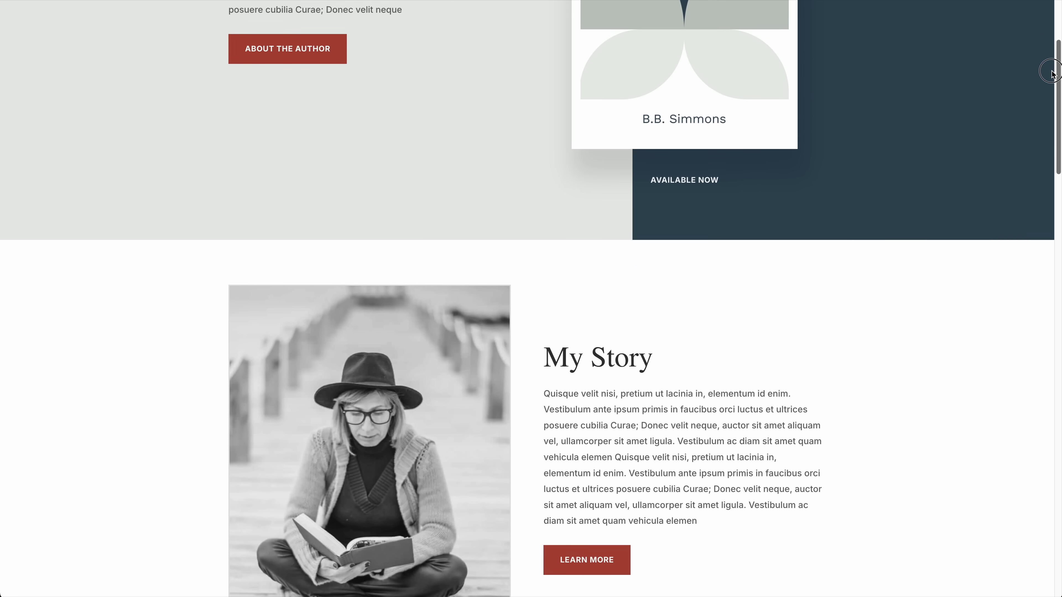
- Scroll the author page down to My Books so the Join The Newsletter popup appears
drag(1050, 74, 1051, 237)
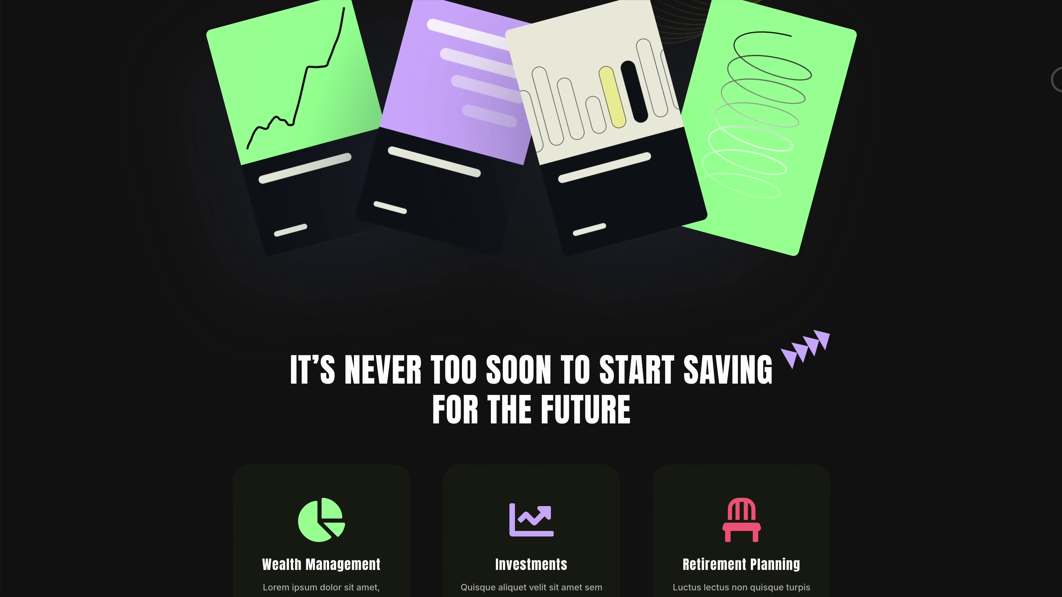
drag(1052, 76, 1051, 253)
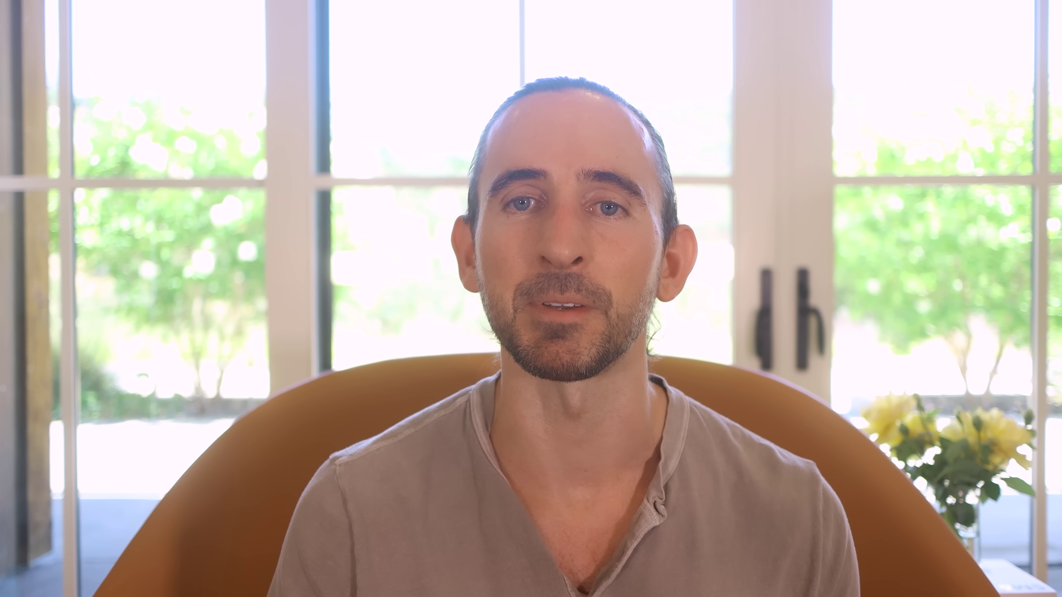